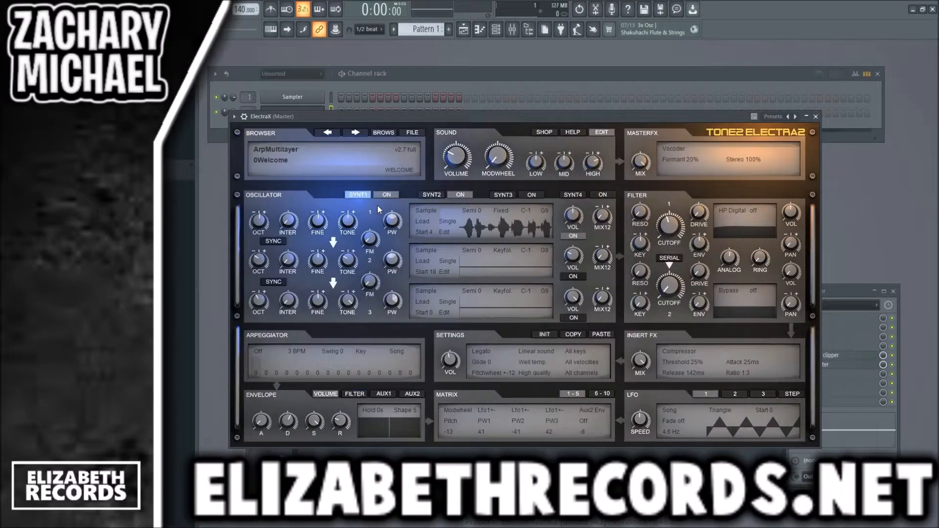
Route the ElectraX channel to mixer track 2 and load the Arp - Birthday patch from the Storm bank
left_click_drag(354, 118, 329, 125)
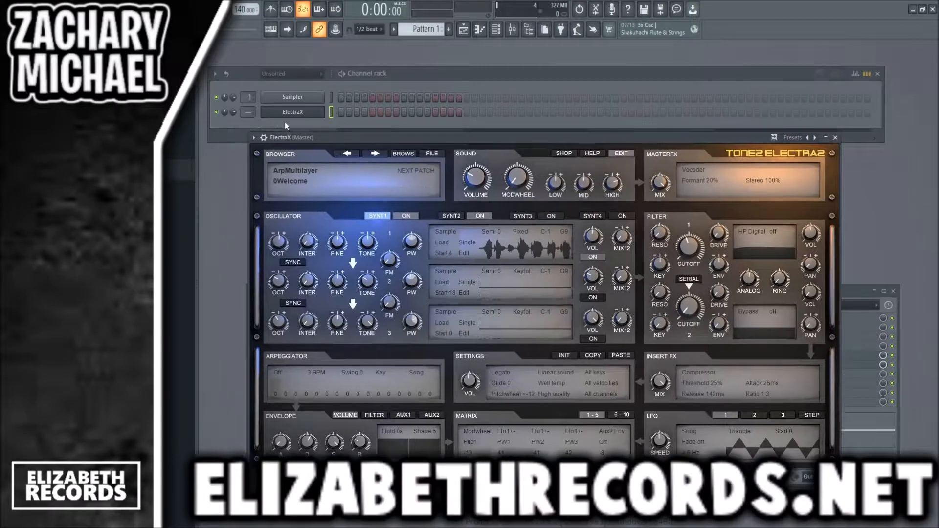
left_click_drag(253, 115, 253, 112)
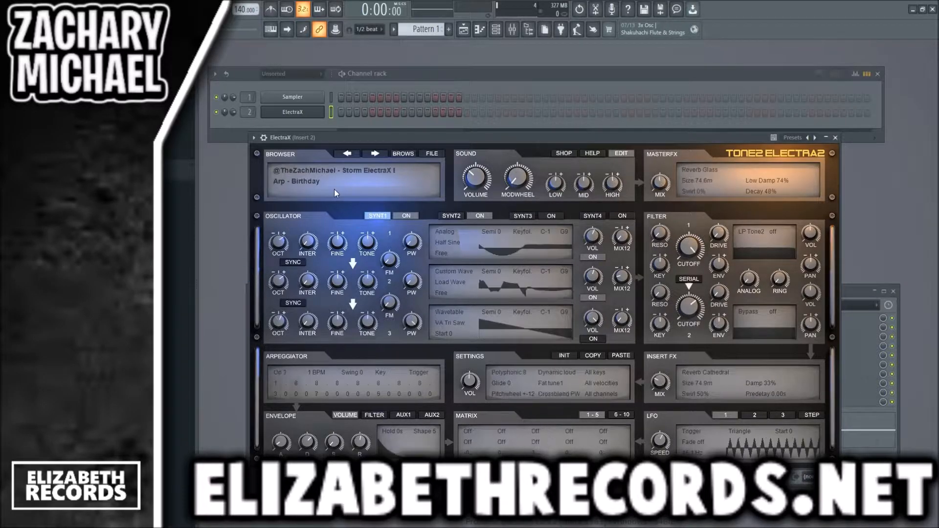
left_click(835, 137)
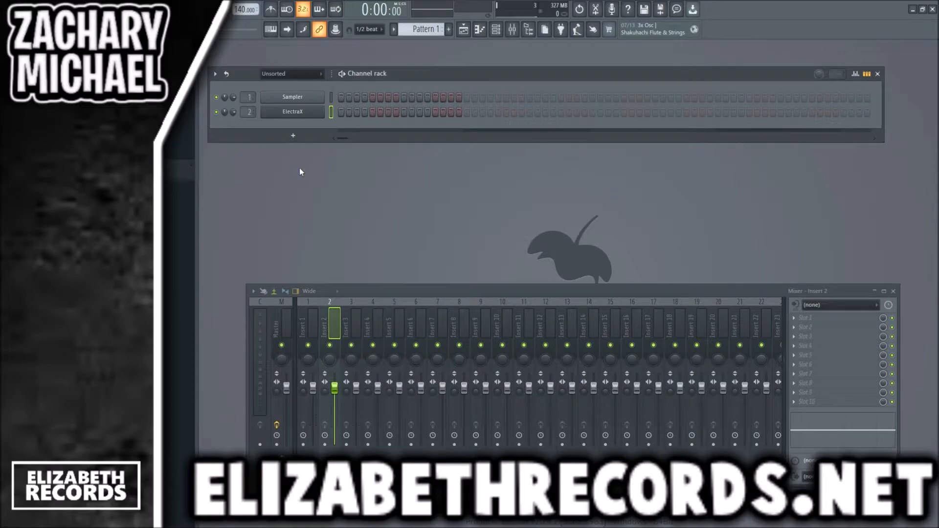
Enter a four-bar progression of A5-E5-C5, G5-D5-A#4 and two F5-D5-A4 chords in ElectraX's piano roll and play it
key("F7")
key("F7")
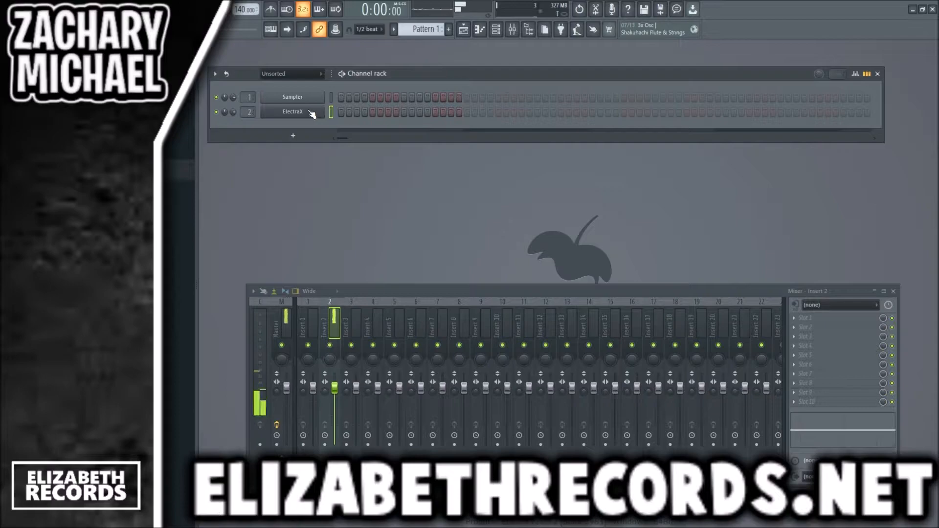
key("F7")
left_click(230, 187)
left_click(230, 336)
key("F7")
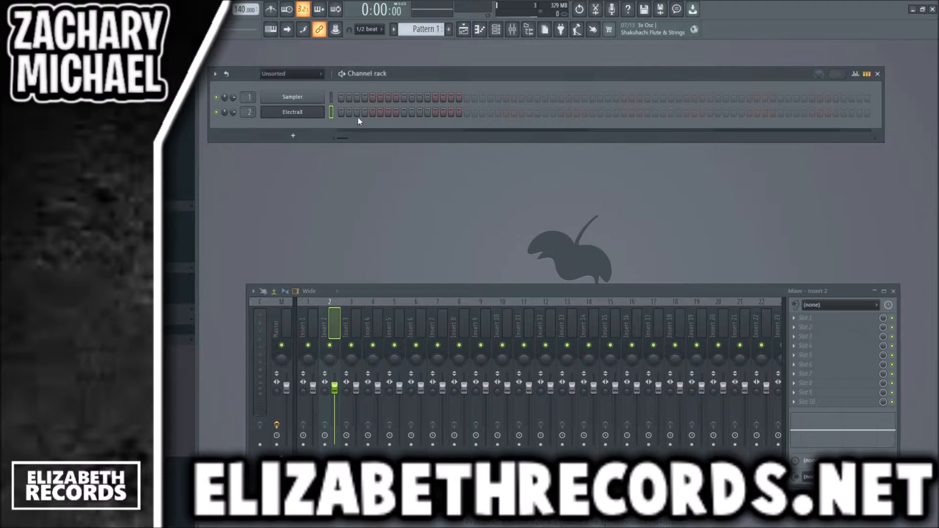
key("space")
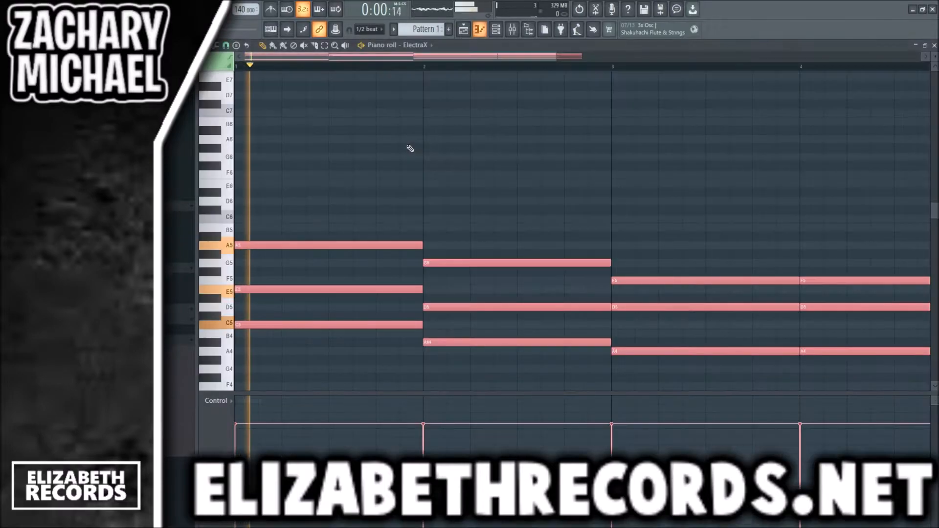
Duplicate the four-bar chord progression so that it fills bars 1 to 8
left_click(420, 175, "ctrl")
scroll(422, 176, "down", 3)
key("ctrl+b")
scroll(422, 176, "down", 2)
scroll(421, 176, "down", 4)
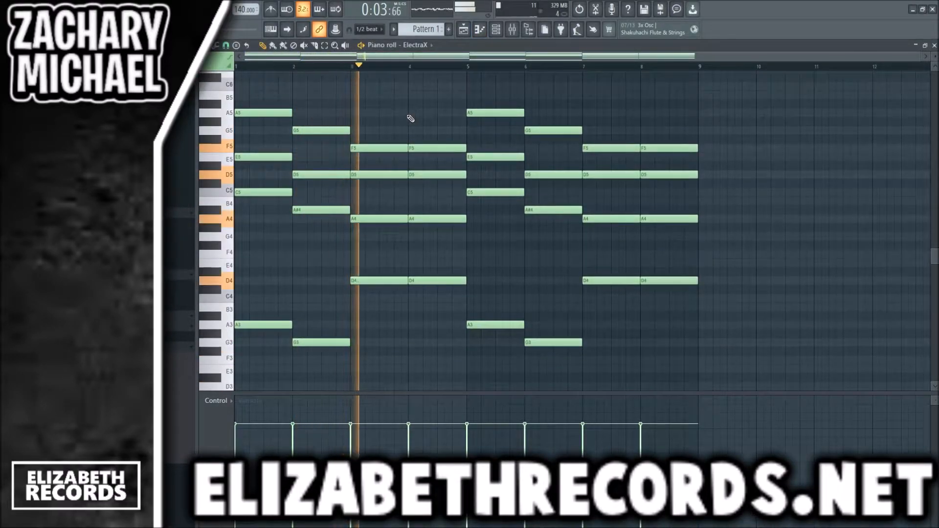
Draw one long D7 note across nearly all eight bars in the Sampler's piano roll and return to ElectraX's notes
key("F7")
right_click(293, 92)
left_click(340, 97)
scroll(265, 141, "up", 2)
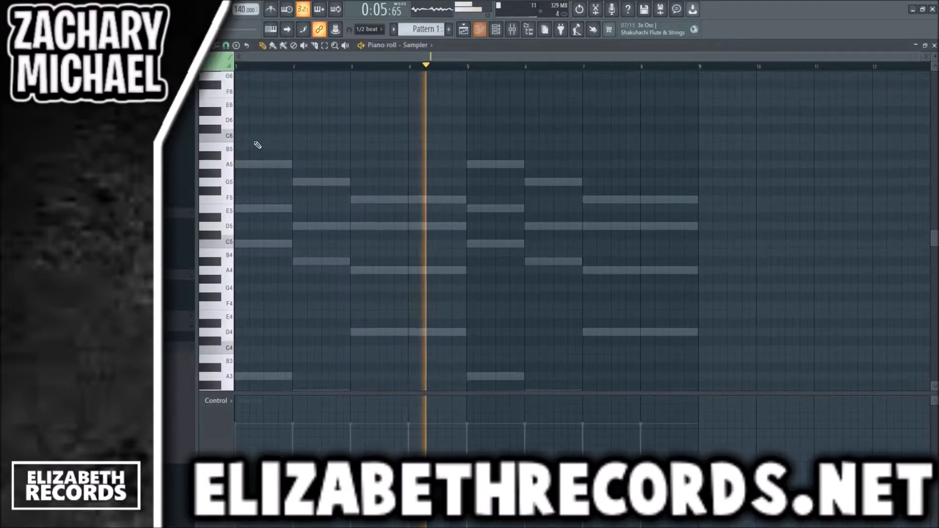
scroll(252, 147, "up", 3)
left_click_drag(239, 122, 683, 140)
key("F7")
left_click(359, 113)
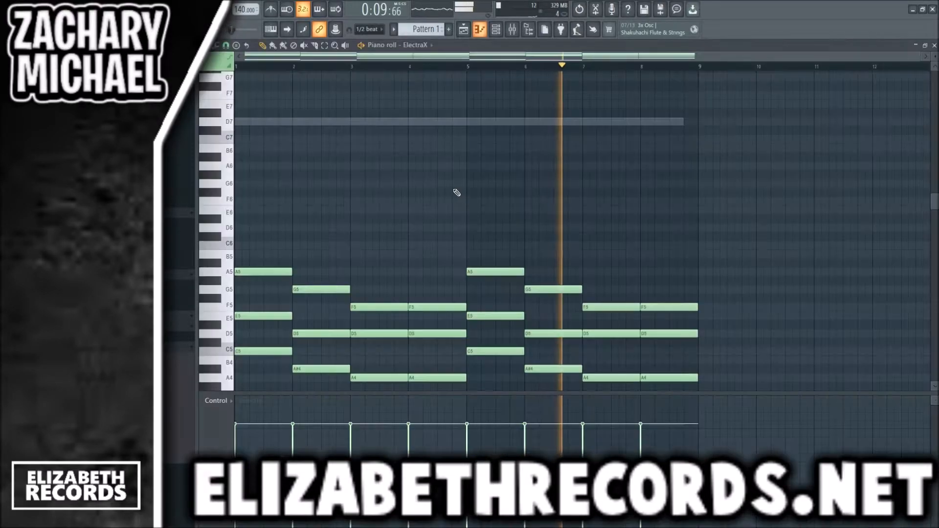
scroll(454, 191, "down", 4)
key("space")
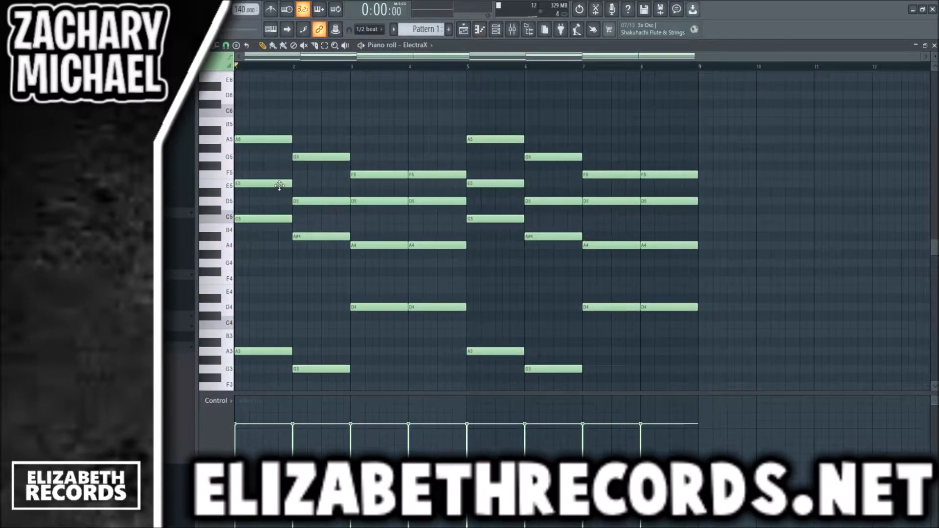
Raise the E5 notes, the D5 notes in bars 2 and 6, and the A4 notes by an octave, and play the chords
left_click(278, 185, "ctrl+shift")
left_click(305, 201, "ctrl+shift")
left_click_drag(364, 245, 420, 245)
left_click(473, 183, "ctrl+shift")
left_click(534, 202, "ctrl+shift")
left_click_drag(607, 245, 710, 242)
key("ctrl+Up")
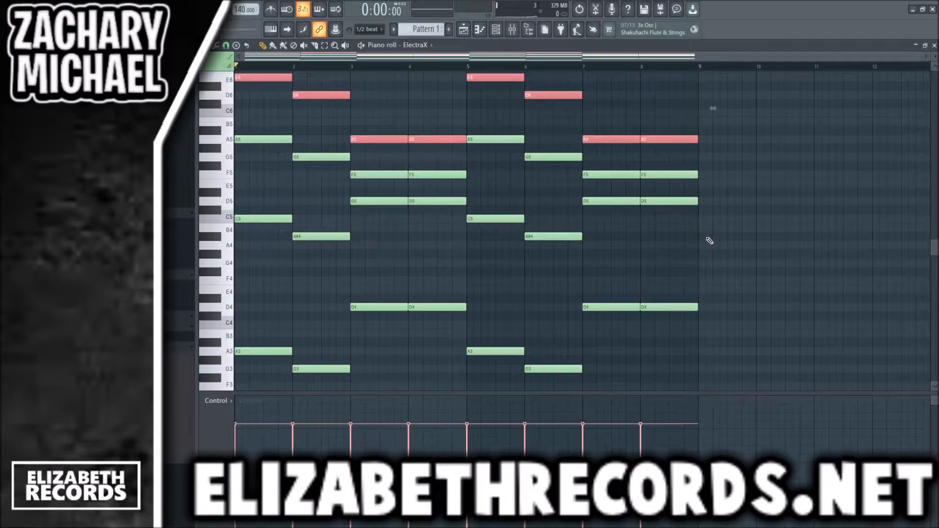
key("space")
scroll(707, 238, "up", 1)
key("ctrl+d")
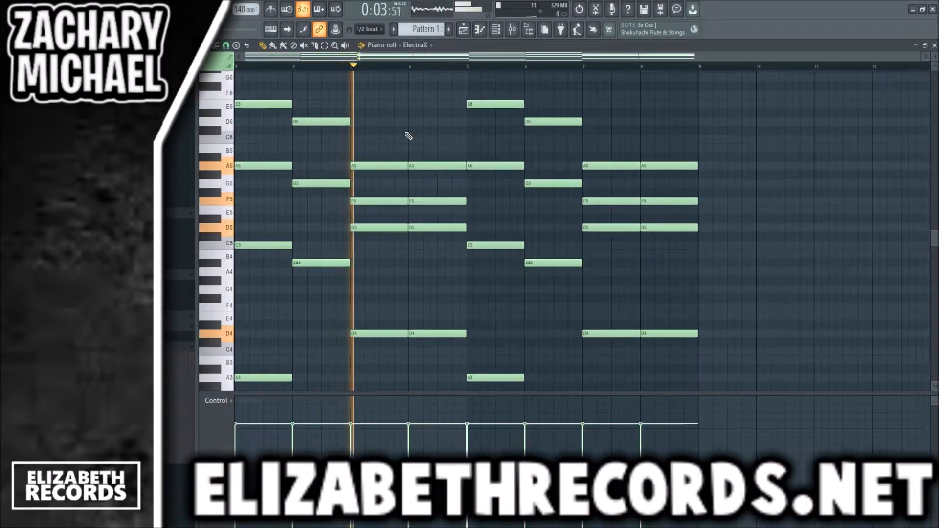
key("space")
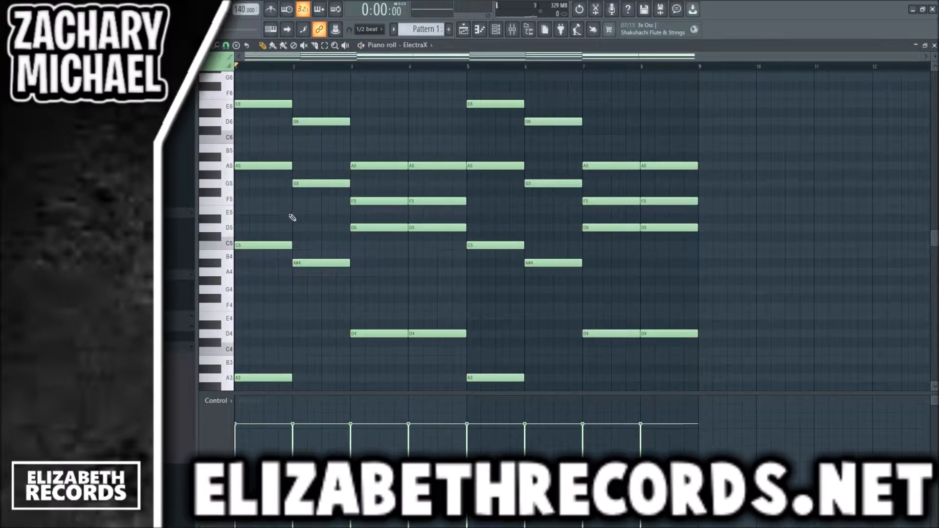
Try lowering the A5 notes and raising the D5 notes in bars 3 and 4 by an octave, and restore both
left_click_drag(373, 170, 430, 174)
key("ctrl+Down")
key("ctrl+d")
left_click_drag(373, 224, 435, 234)
key("ctrl+Up")
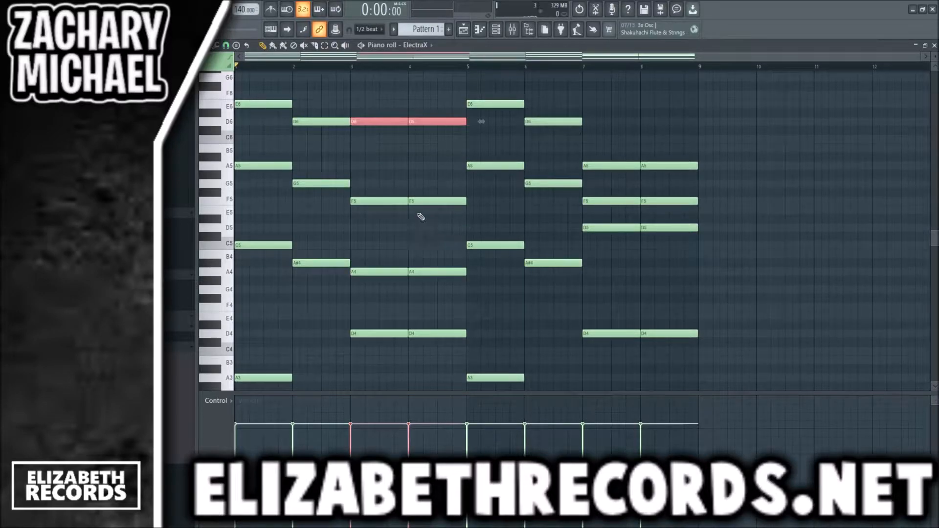
key("ctrl+Down")
key("ctrl+d")
left_click_drag(445, 290, 386, 272)
key("ctrl+Up")
key("ctrl+d")
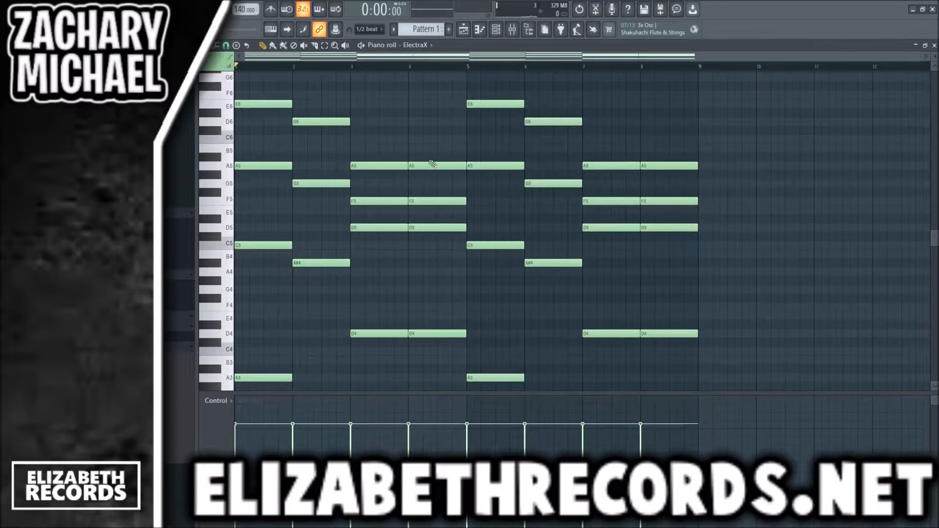
Set the project tempo to 145 BPM and slightly lower the volume of mixer insert 2 while the pattern plays
key("F7")
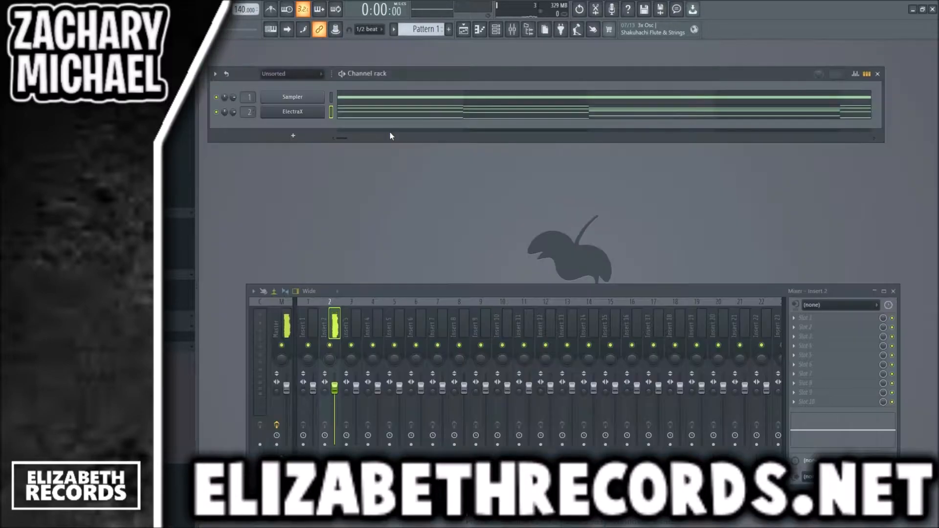
key("space")
left_click_drag(239, 12, 239, 8)
left_click_drag(337, 385, 338, 394)
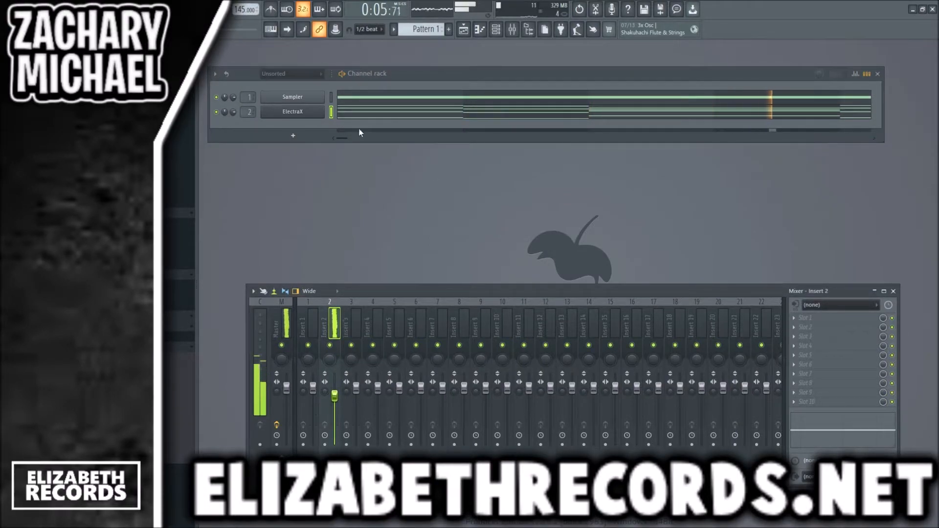
key("space")
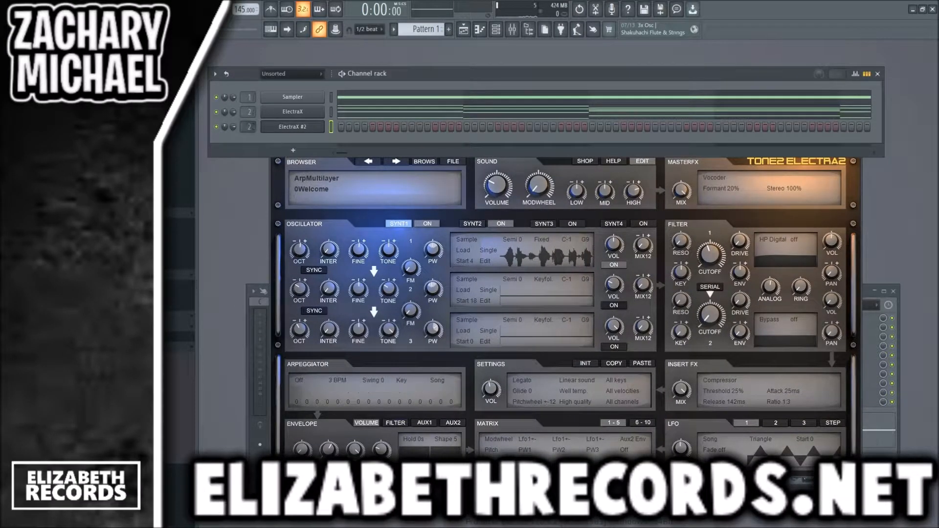
Route the ElectraX #2 channel to mixer track 3 and load the Ember sound bank into it
left_click_drag(248, 127, 249, 122)
left_click(318, 177)
left_click(193, 266)
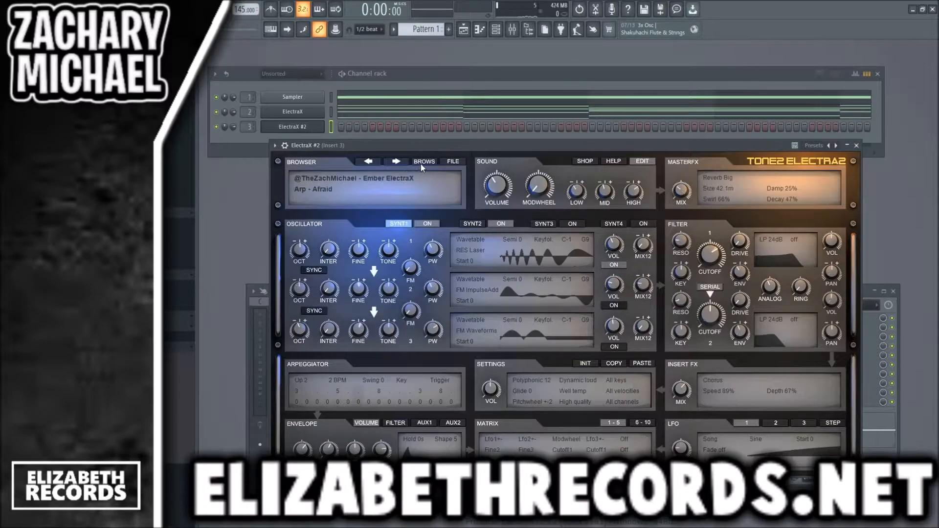
Audition key and synth patches in the Ember bank, choose Synth - Strength and close the synth window
left_click(423, 162)
left_click(467, 305)
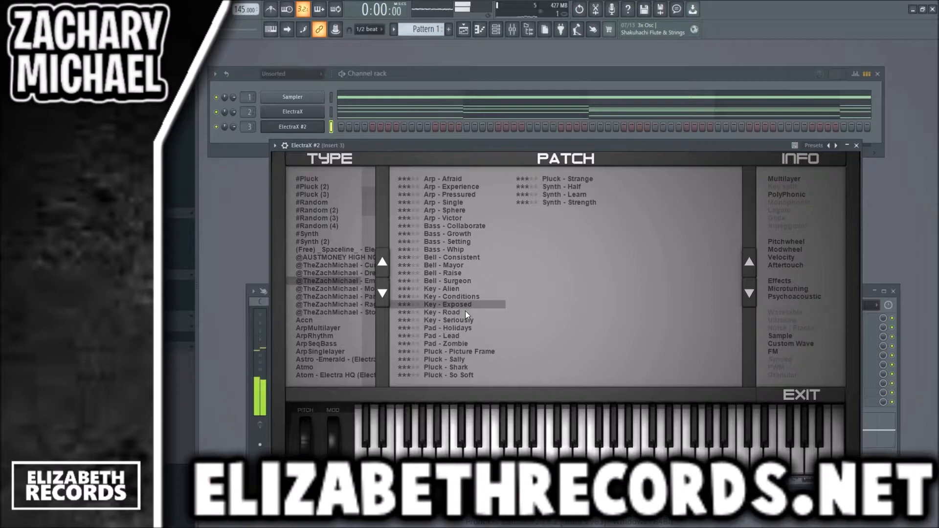
left_click(575, 201)
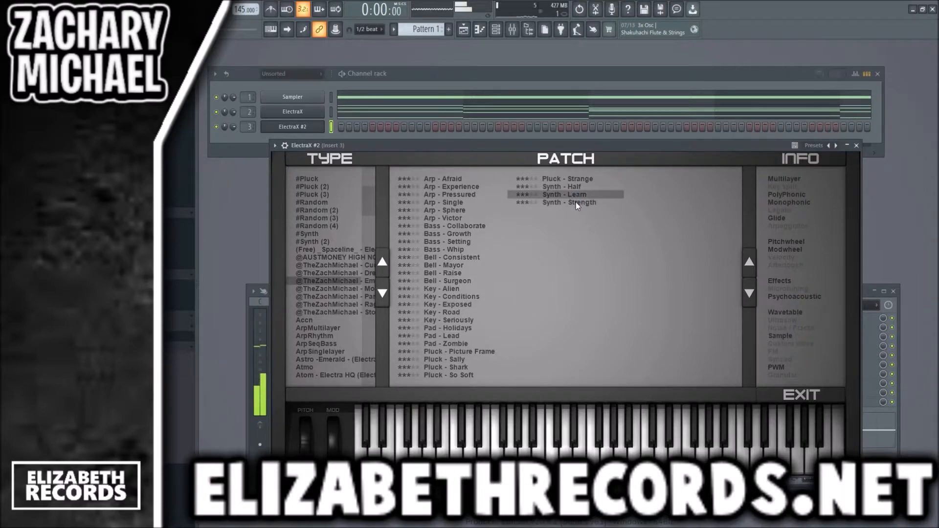
left_click(567, 187)
left_click(581, 205)
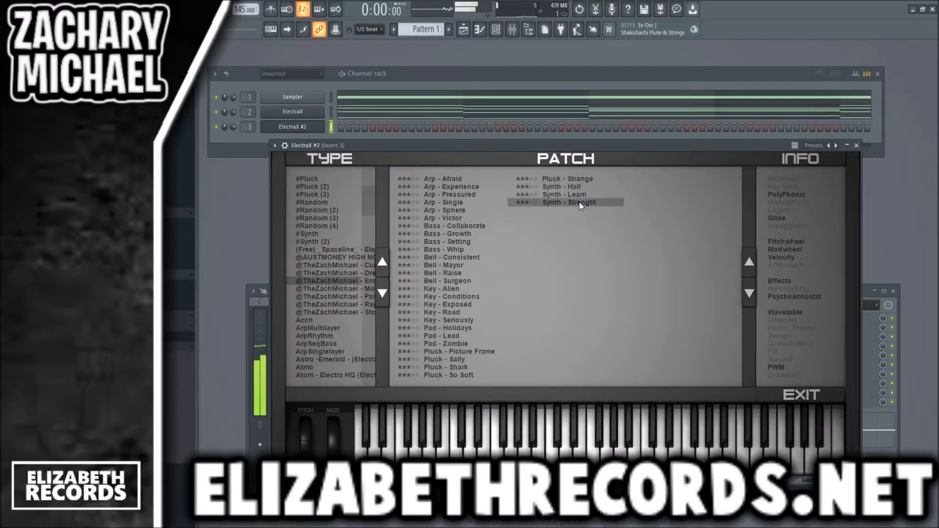
left_click(857, 146)
Start the ElectraX #2 melody with a three-quarter-bar A5 and quarter-bar C5 in bar 1, and a three-quarter-bar G5 in bar 2
key("F7")
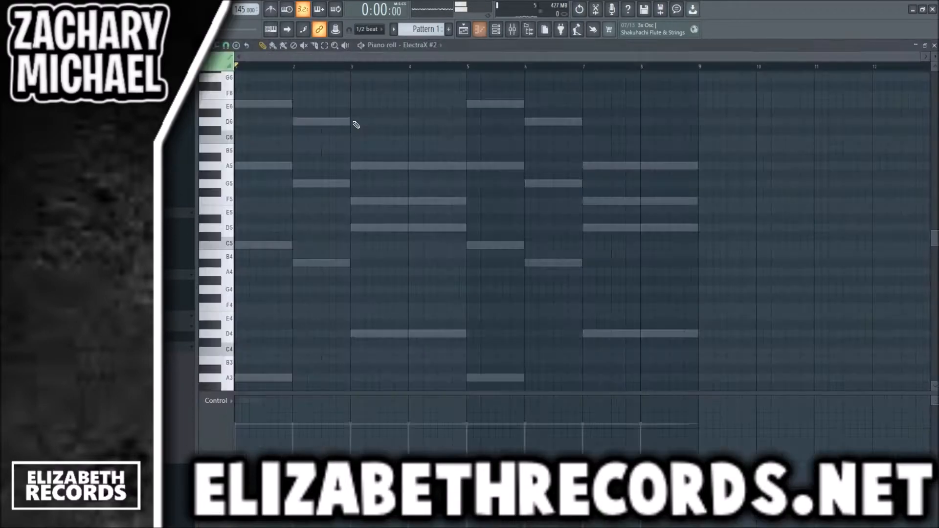
left_click(194, 166)
left_click_drag(683, 166, 292, 167)
left_click(282, 247)
left_click_drag(316, 245, 310, 245)
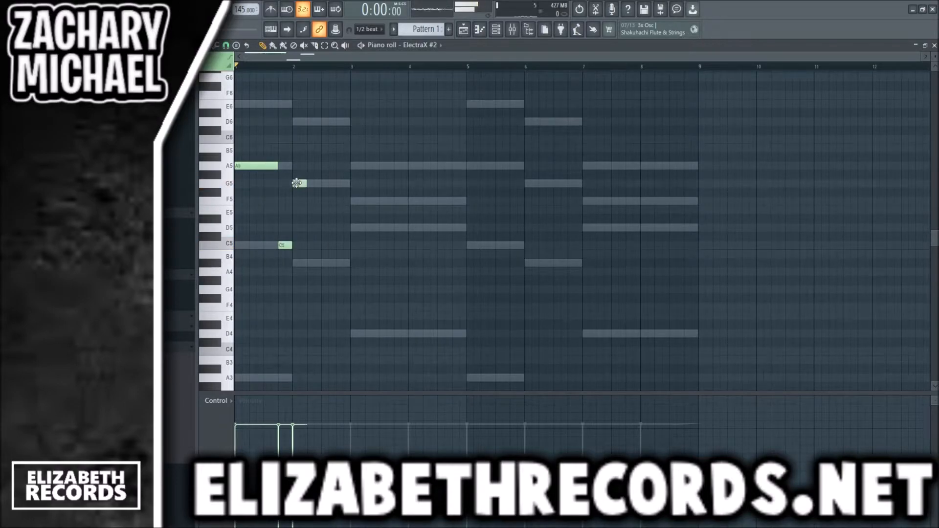
key("space")
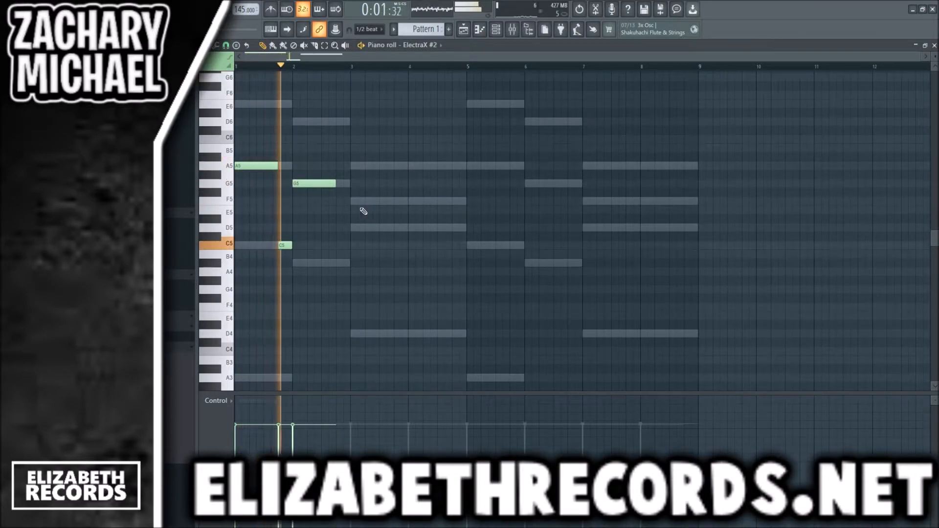
Continue the melody with an F5 in bar 3 and half-bar A5 and F5 notes in bar 4
left_click(369, 201)
left_click(414, 166)
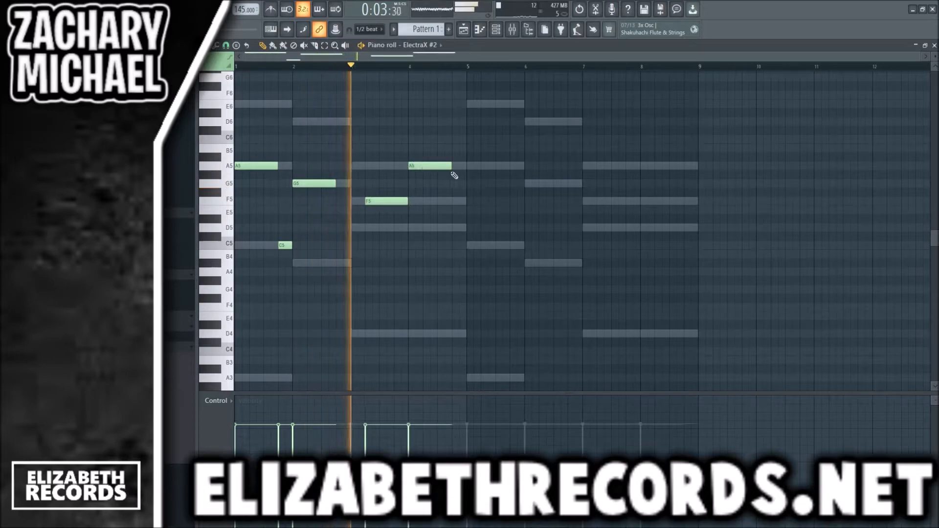
left_click_drag(446, 165, 439, 166)
left_click(442, 202)
Duplicate the four-bar melody phrase into bars 5 to 8
key("ctrl+b")
right_click(455, 114, "ctrl")
left_click(548, 145, "ctrl")
scroll(545, 147, "down", 2)
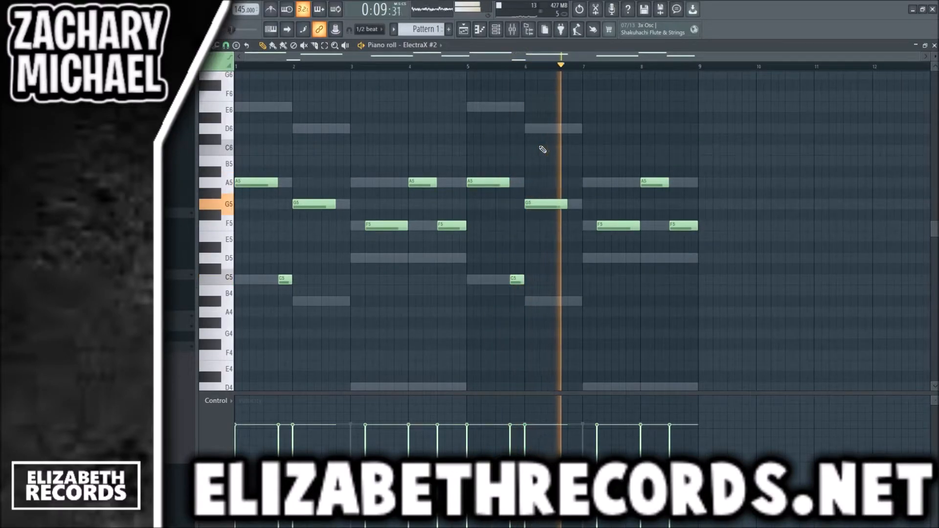
Move the closing F5 notes of bars 4 and 8 to D6 and play the melody
left_click_drag(679, 226, 679, 257)
key("space")
left_click_drag(456, 226, 454, 259)
left_click_drag(446, 243, 446, 263)
key("ctrl+Up")
key("ctrl+d")
key("space")
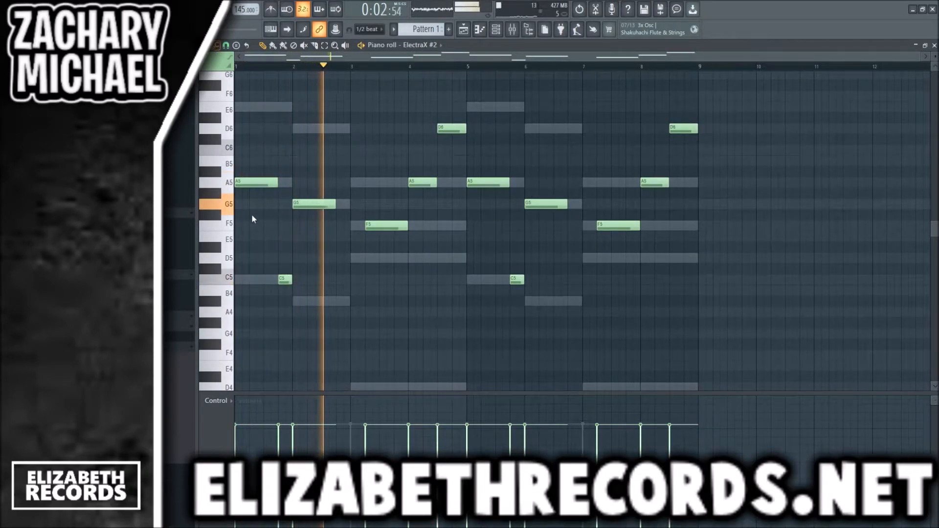
Vary the velocities of all the melody notes
key("ctrl+a")
scroll(713, 208, "up", 1)
scroll(713, 208, "down", 1)
key("ctrl+d")
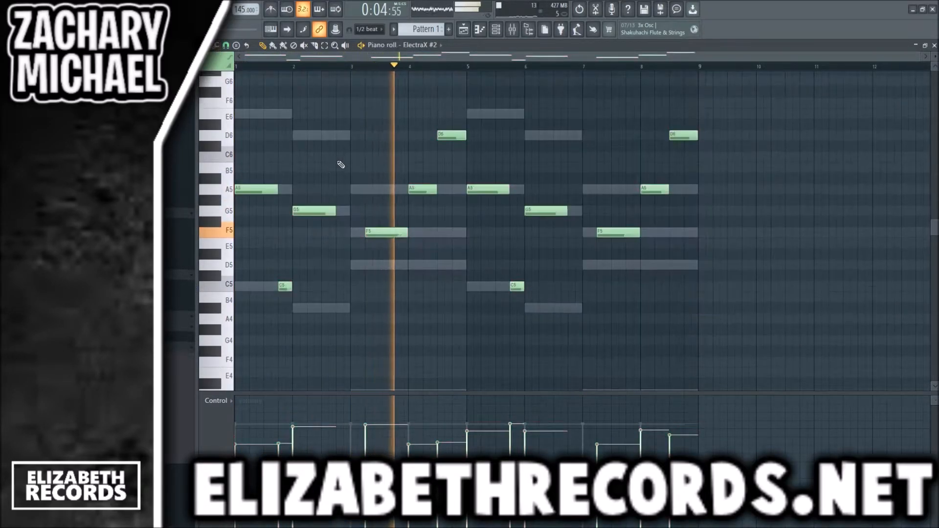
Add short A5 notes at the start of bars 3 and 7 and play the melody
key("space")
left_click(356, 189)
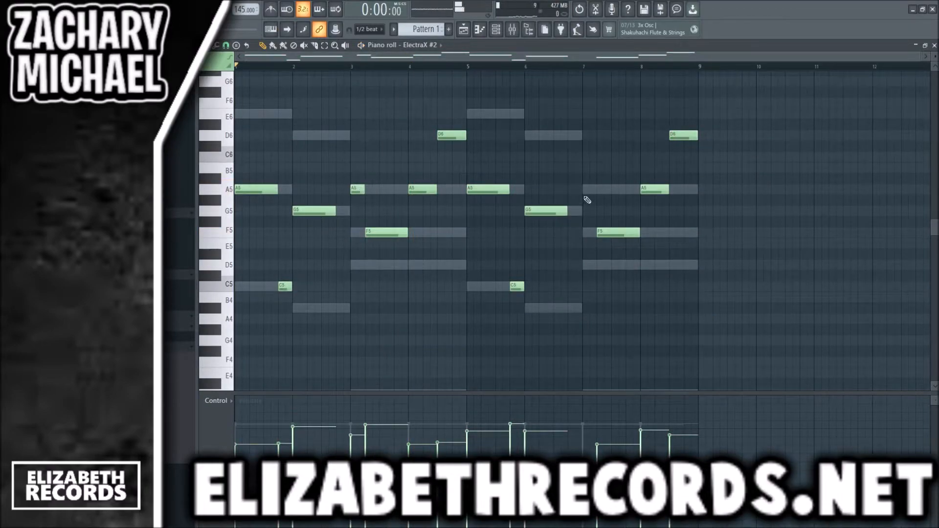
key("space")
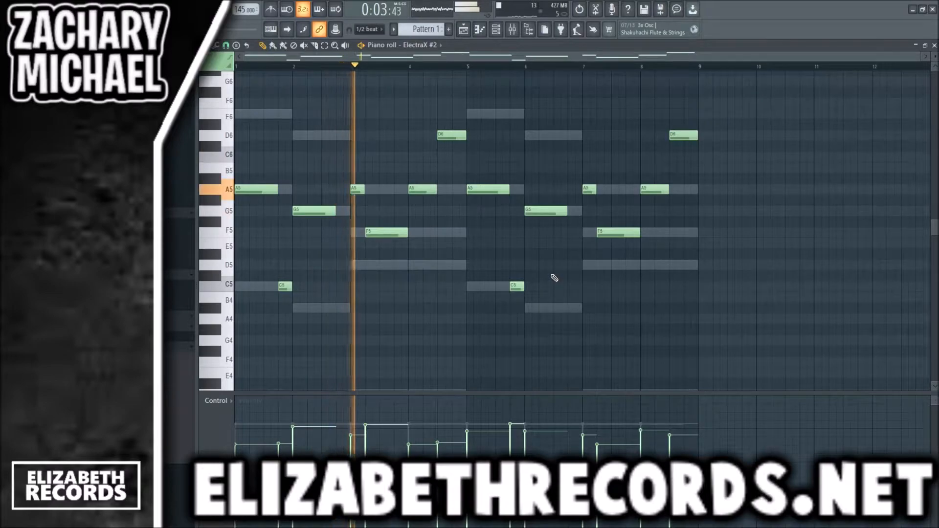
Lower the volume of mixer insert 3 and add kHs Trance Gate to its slot 5 with 1/32 resolution
key("F7")
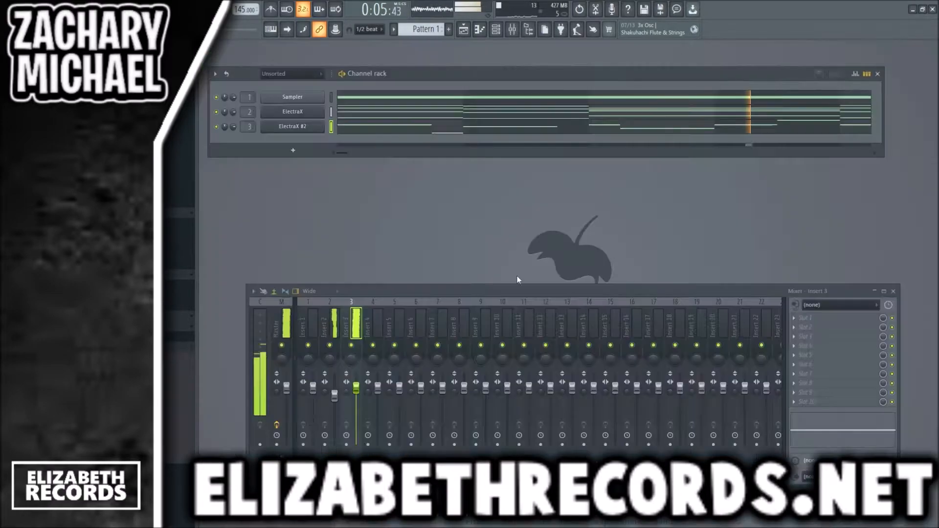
left_click_drag(363, 399, 360, 404)
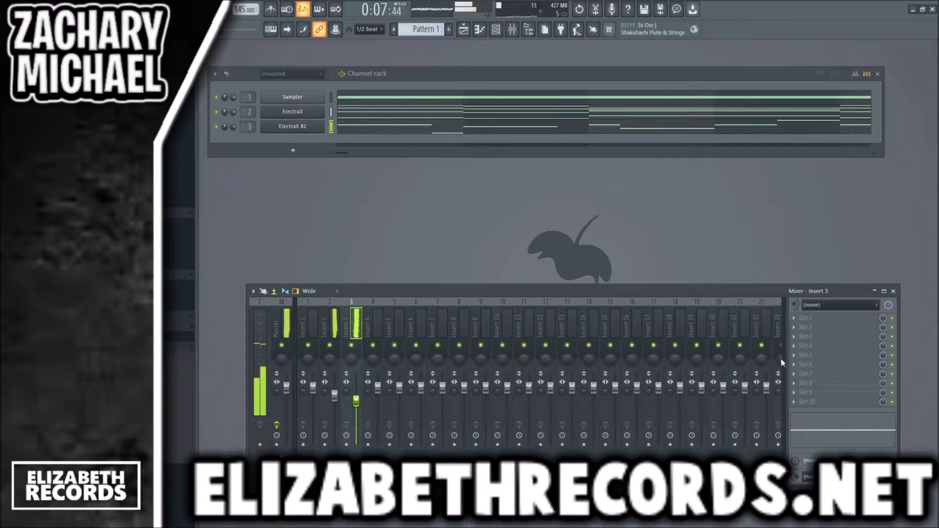
key("space")
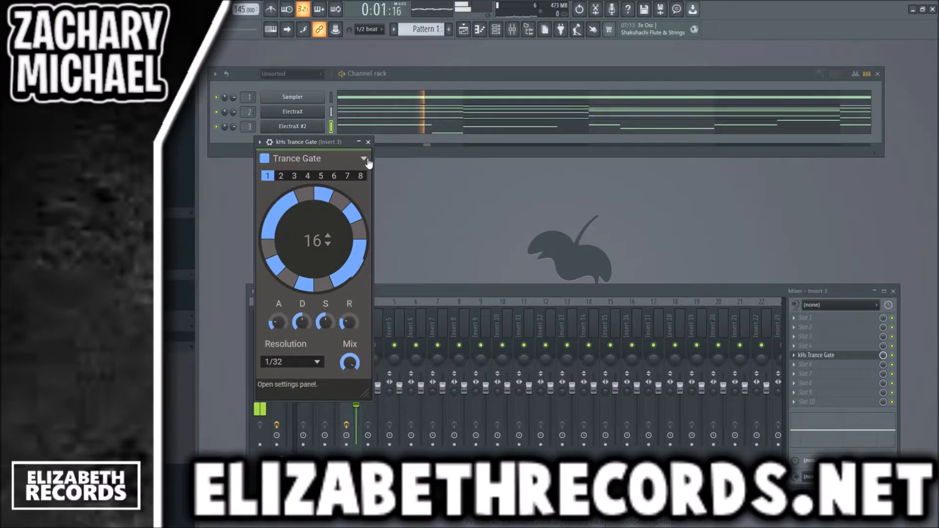
left_click(369, 142)
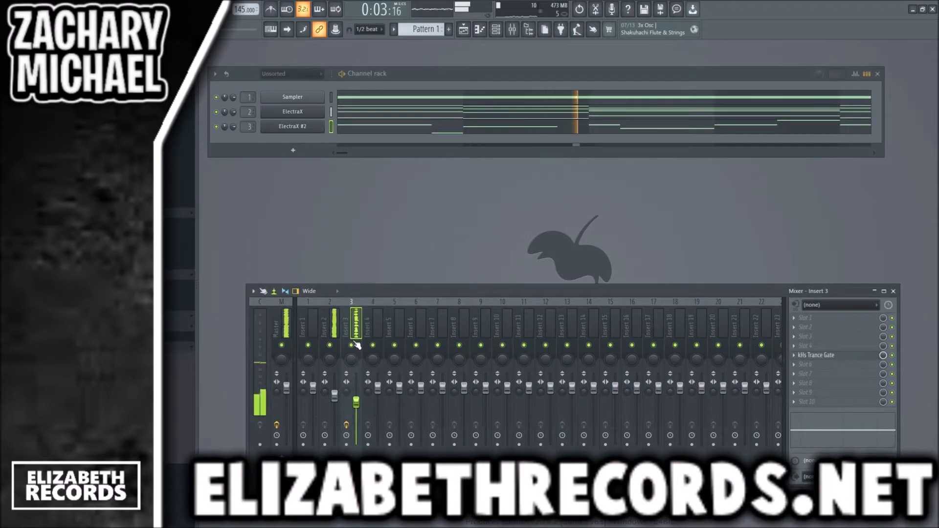
Set the Trance Gate resolution to 1/16, try patterns 6, 7 and 8, and select pattern 2
left_click(816, 355)
left_click(289, 360)
left_click(282, 335)
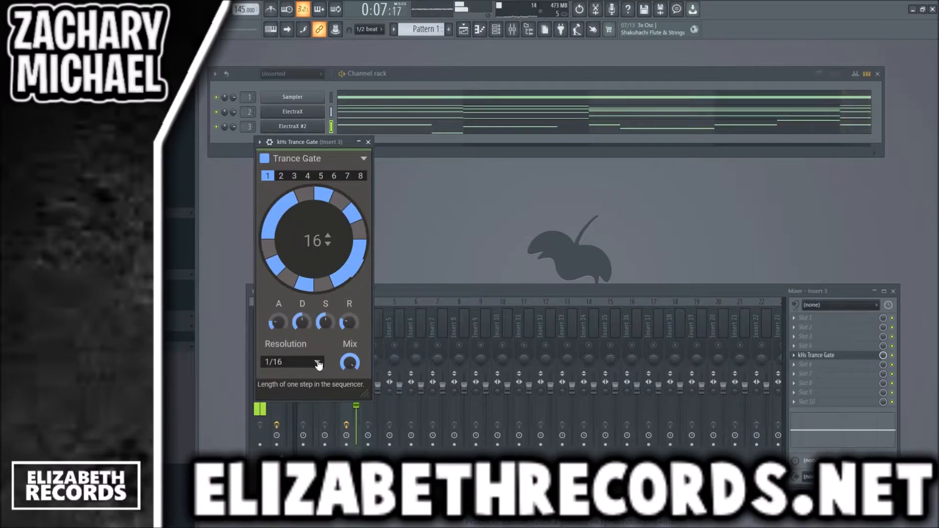
left_click(334, 176)
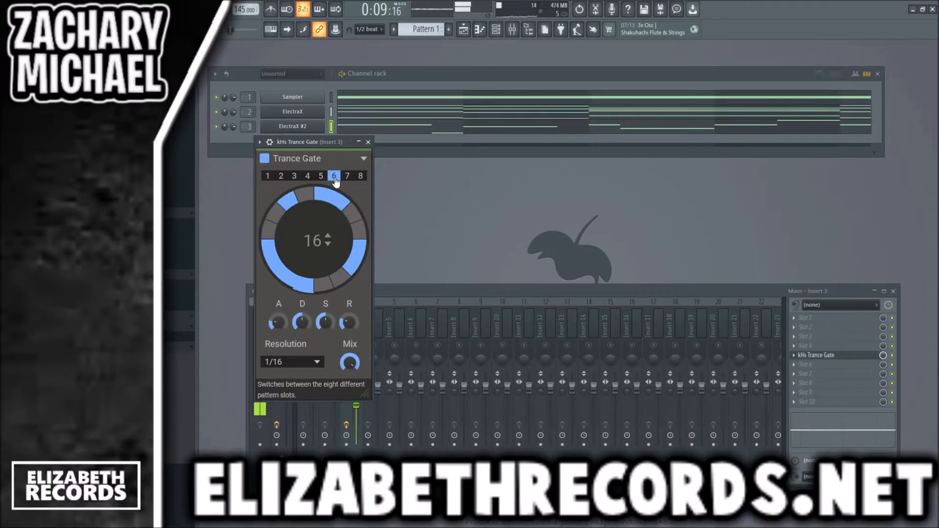
left_click(347, 176)
left_click(361, 176)
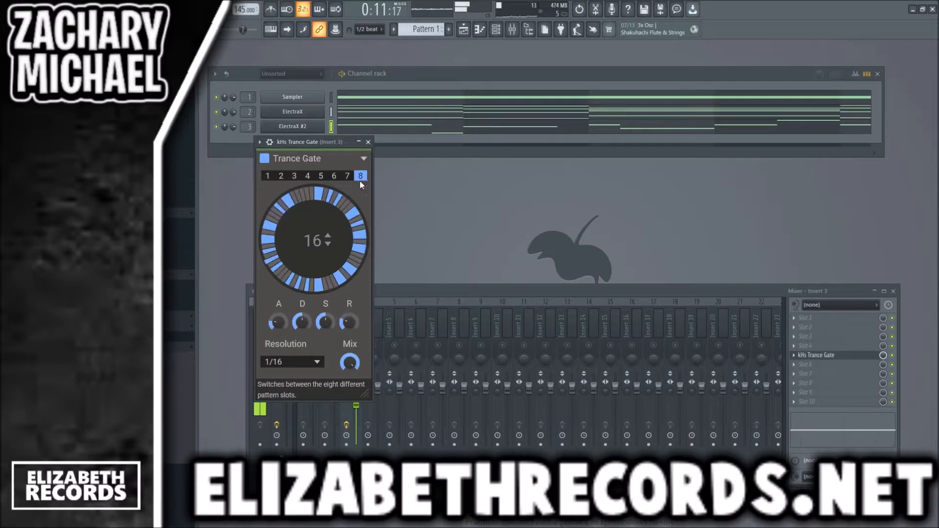
left_click(281, 176)
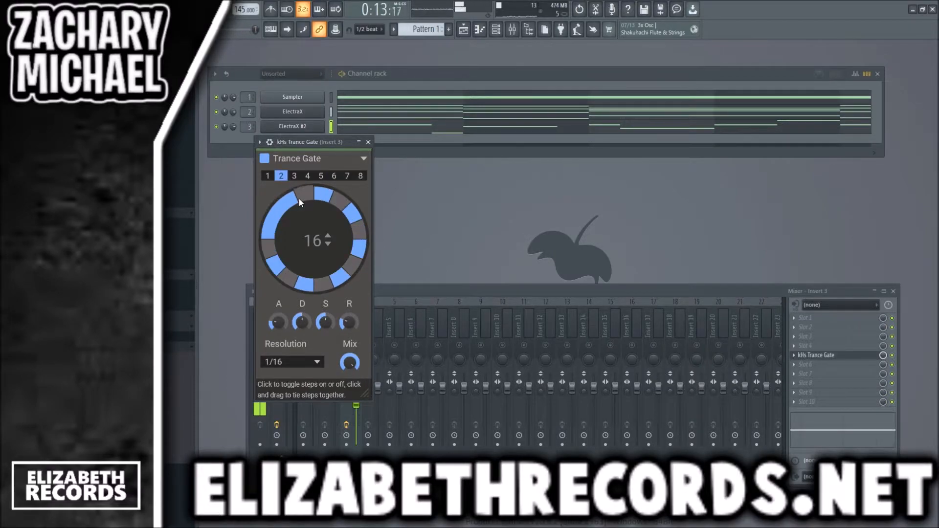
left_click(368, 142)
Lower the mix level of Trance Gate on insert 3 and unsolo that insert to hear all tracks
left_click_drag(883, 356, 883, 371)
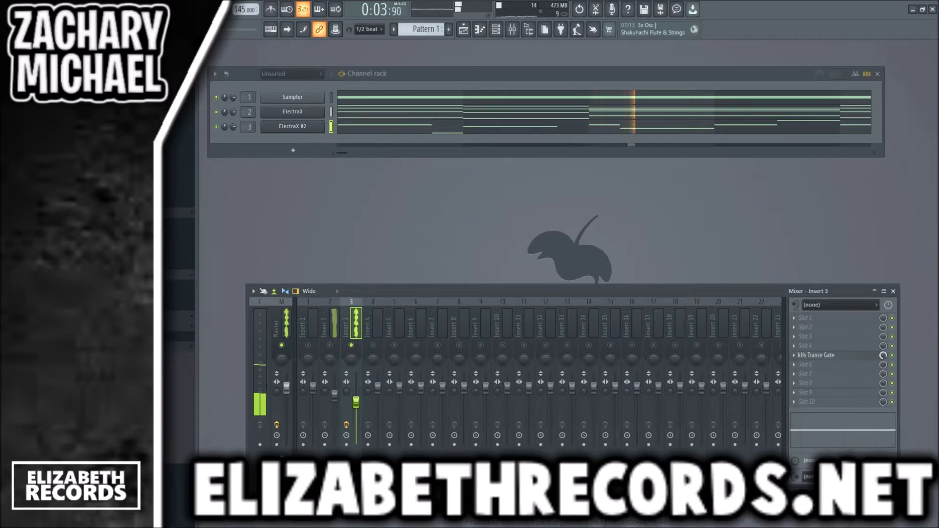
right_click(351, 345)
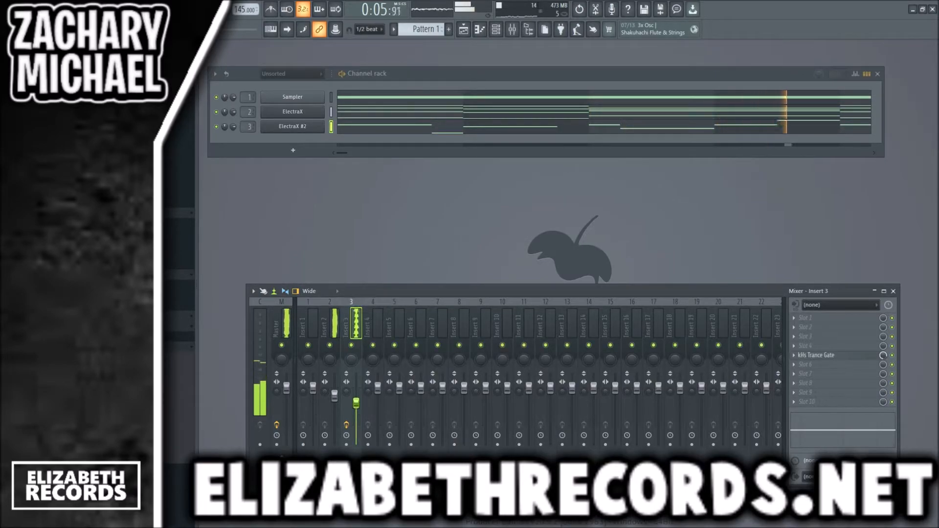
left_click(335, 395)
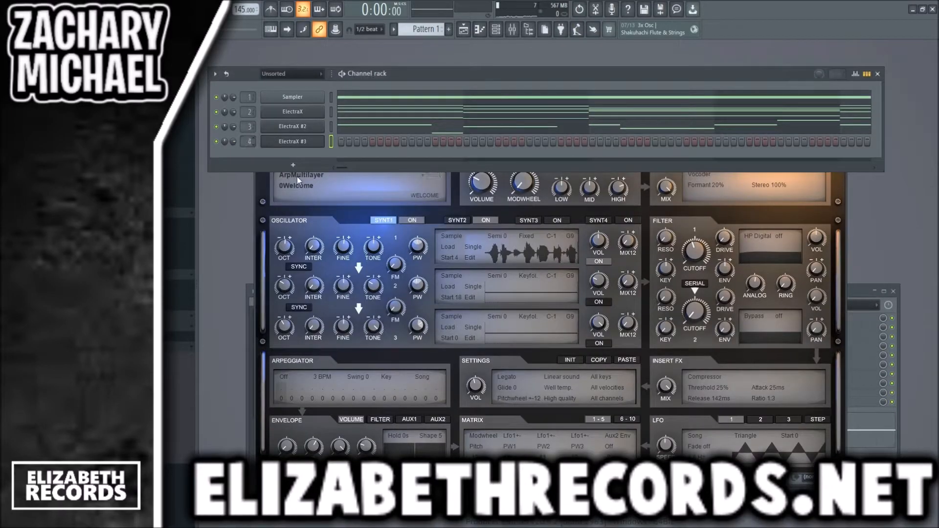
Audition Key patches from the Party ElectraX bank in ElectraX #3 and load Key - Sunny
left_click(297, 177)
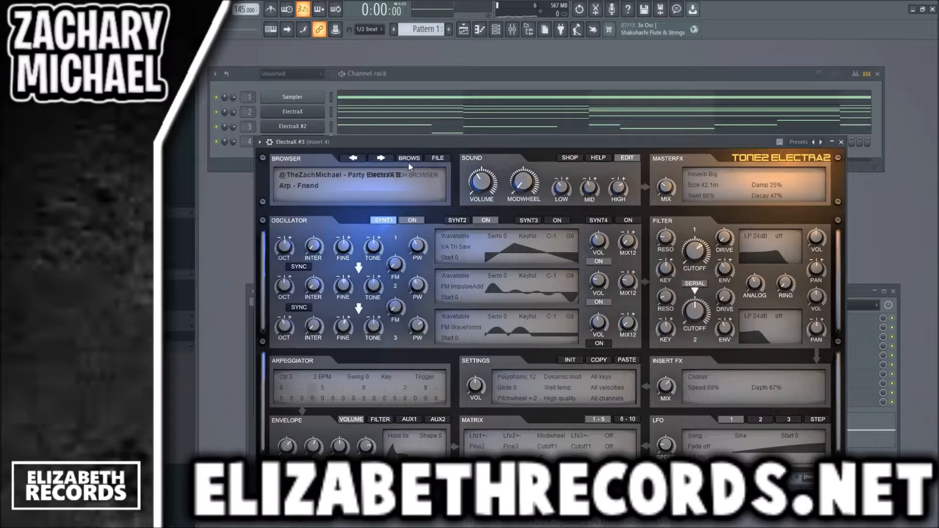
left_click(408, 161)
left_click(424, 299)
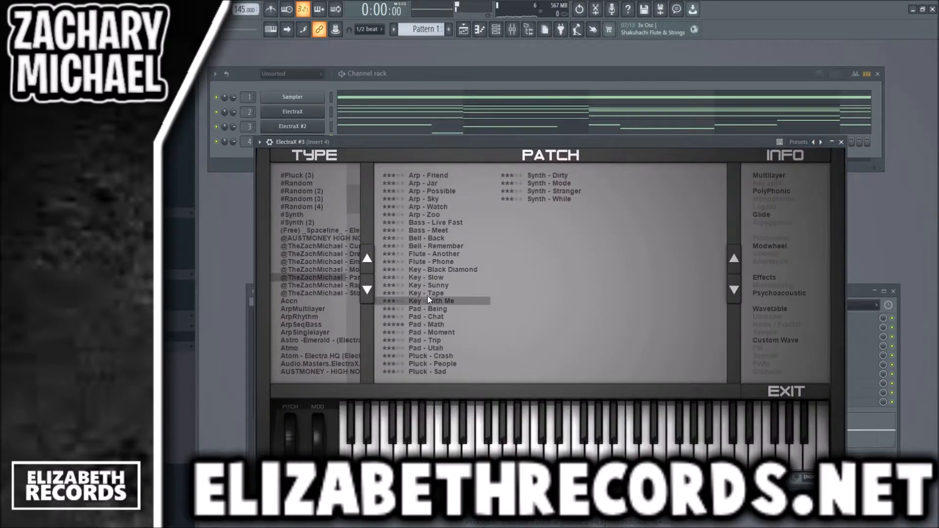
left_click(430, 294)
left_click(446, 286)
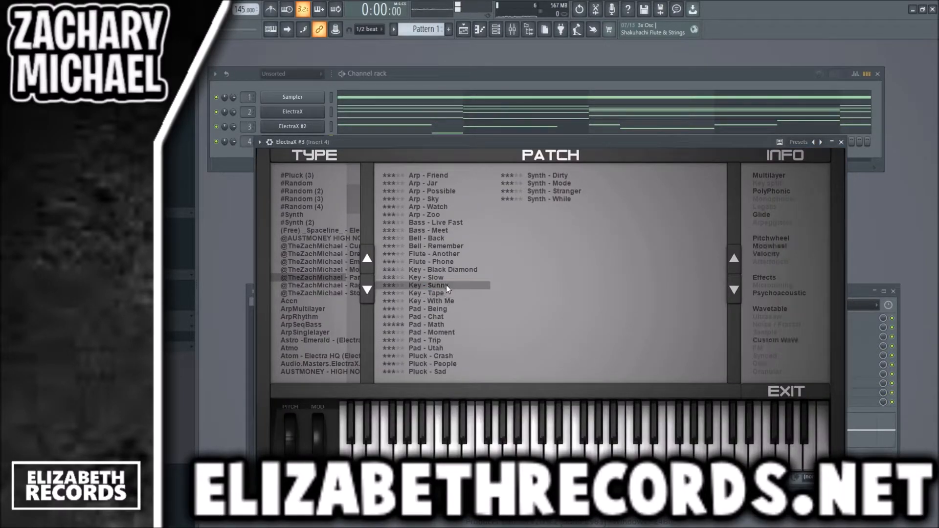
left_click(842, 143)
In the ElectraX #3 piano roll, place half-bar notes E6, D6, A5 and F5 at the starts of bars 1 to 4
left_click(335, 141)
scroll(258, 178, "up", 5)
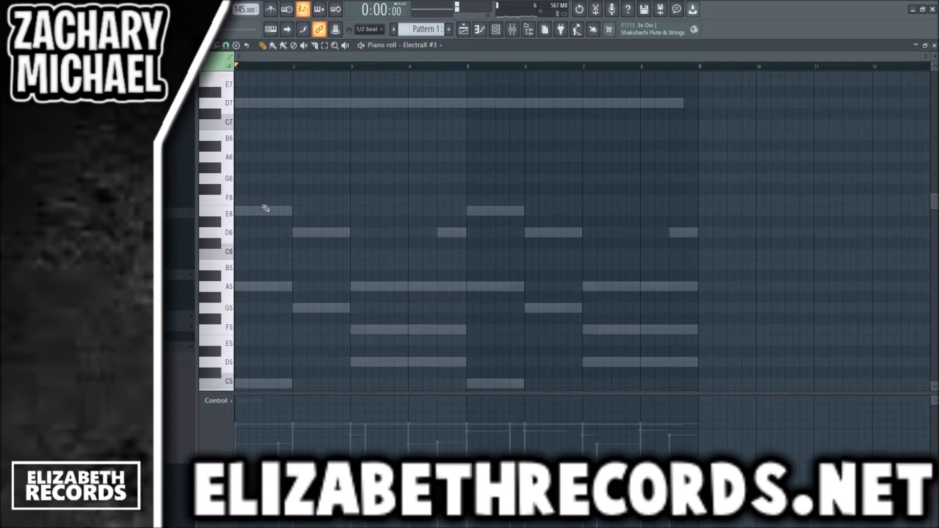
scroll(266, 225, "up", 2)
left_click_drag(266, 245, 259, 245)
key("space")
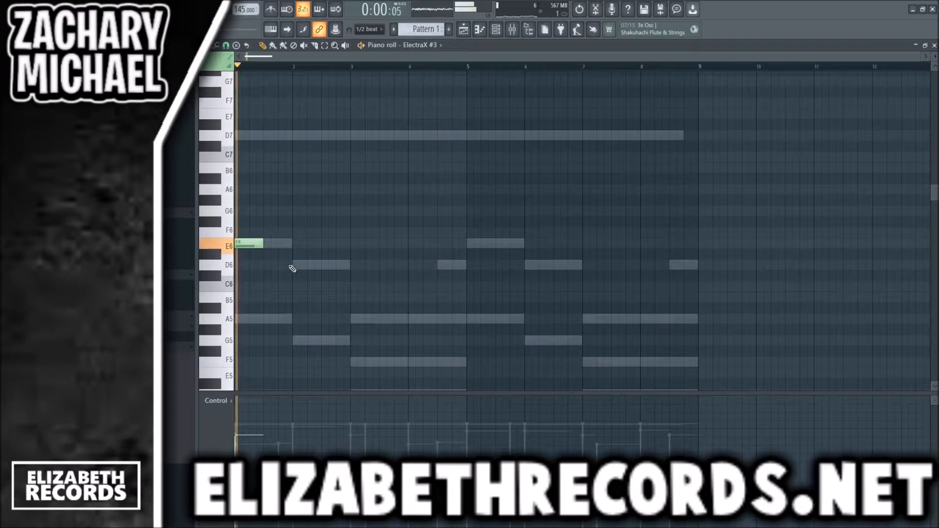
left_click(295, 267)
scroll(341, 273, "down", 2)
left_click(362, 289)
scroll(409, 318, "down", 2)
left_click(413, 297)
Fill the second halves of bars 1 to 4 with A5, G5, D5 and A5, and duplicate the phrase into bars 5 to 8
key("space")
left_click(267, 256)
left_click(323, 276)
left_click(381, 329)
key("space")
left_click(442, 254)
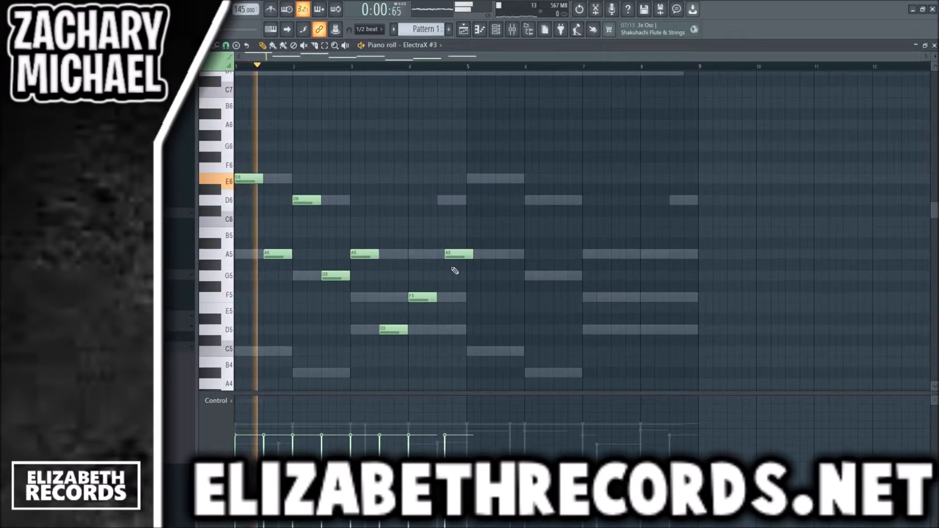
key("ctrl+b")
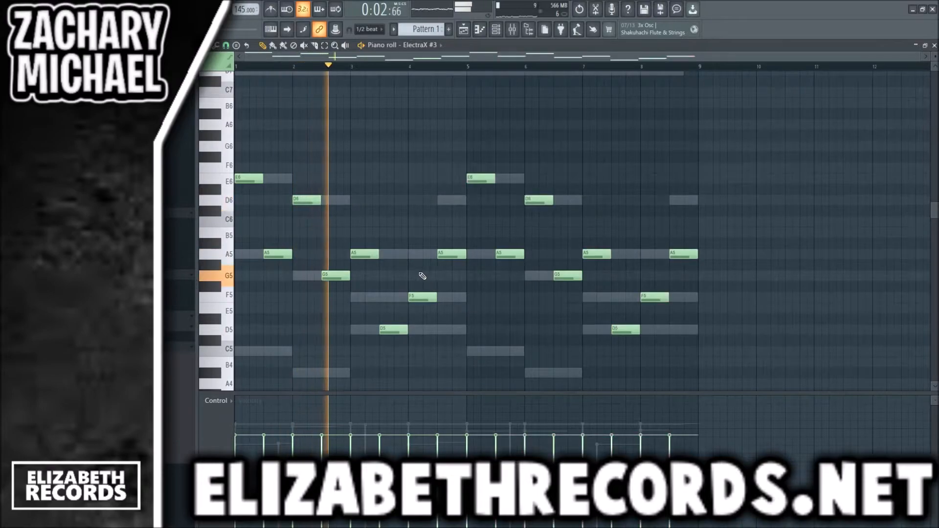